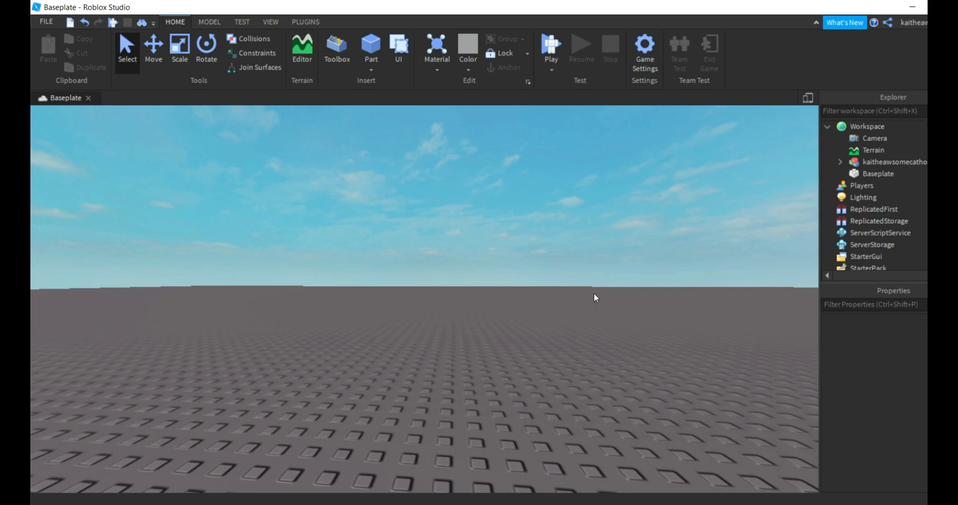
Tilt the camera down to view the Baseplate before clearing the old avatar.
{"action": "right_click_drag", "start_coordinate": [594, 292], "coordinate": [595, 297]}
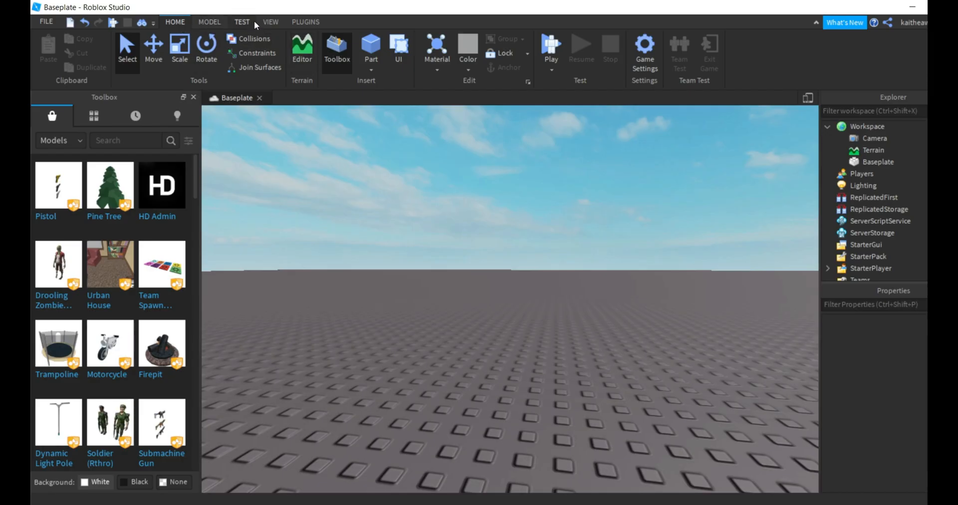
Switch the Toolbox category from Models to Plugins.
{"action": "left_click", "coordinate": [270, 23]}
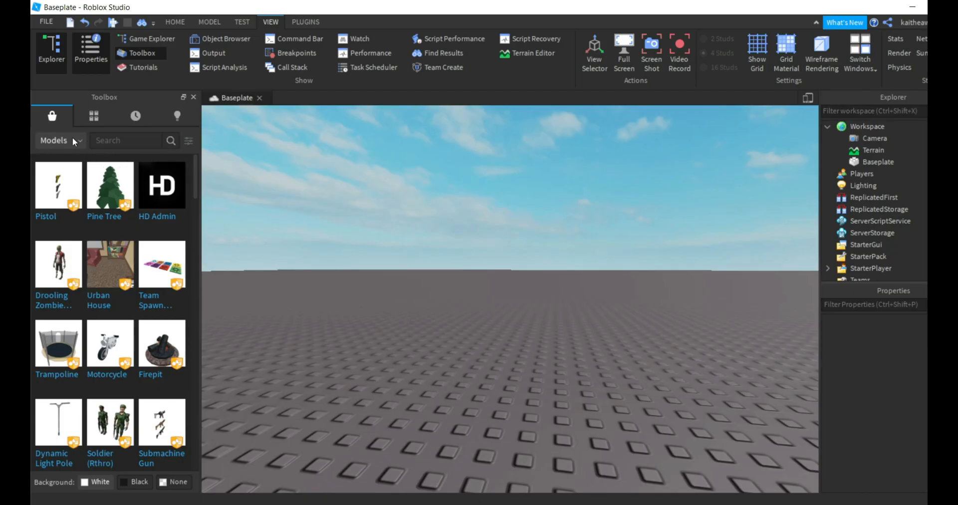
{"action": "left_click", "coordinate": [61, 140]}
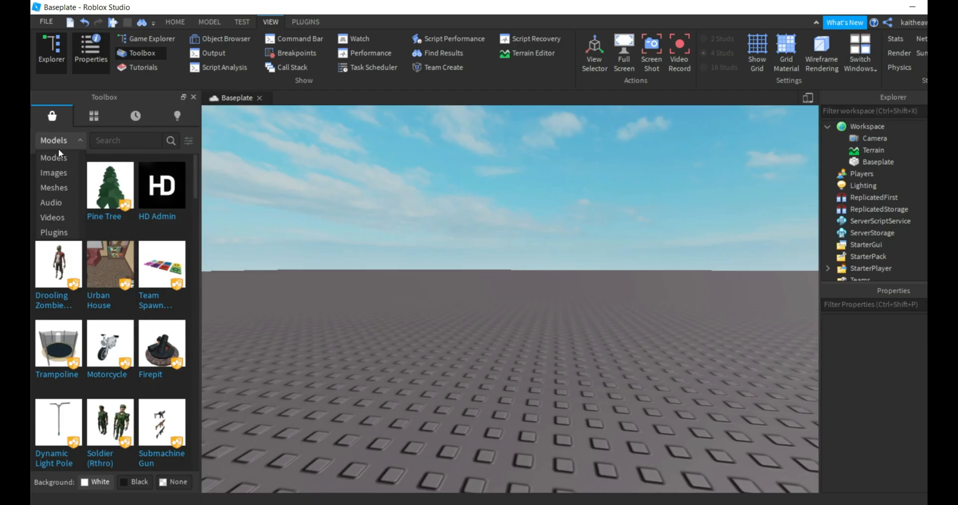
{"action": "left_click", "coordinate": [65, 224]}
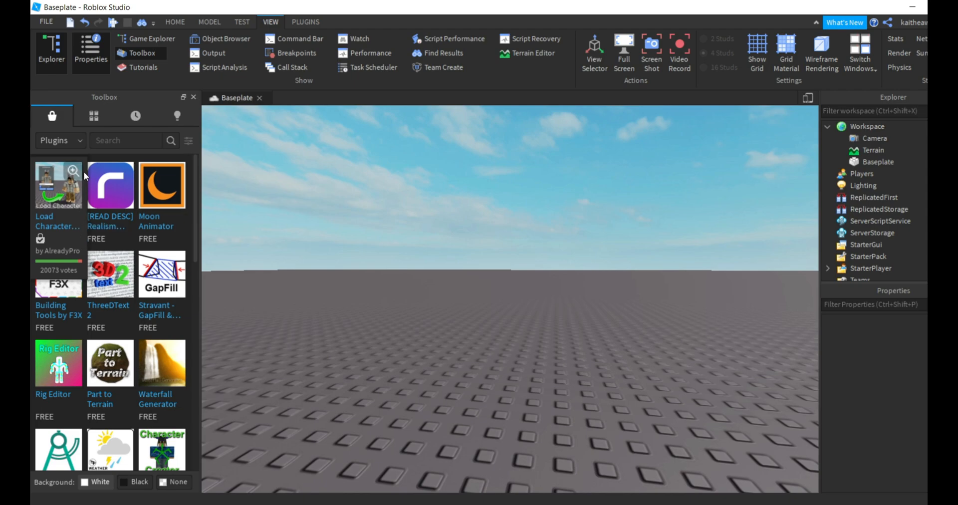
Search 'Load character', view the Load Character plugin's details, and close the Toolbox.
{"action": "left_click", "coordinate": [124, 142]}
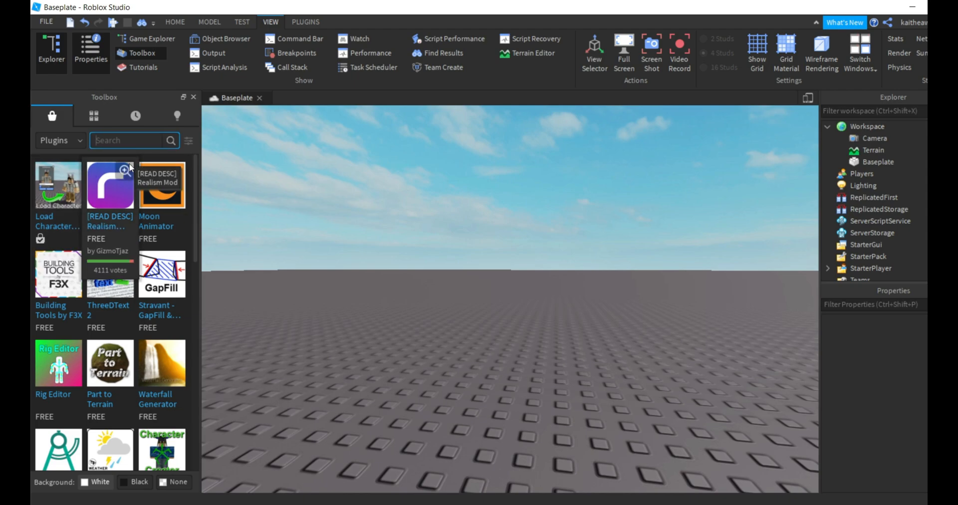
{"action": "type", "text": "Load "}
{"action": "type", "text": "cter"}
{"action": "key", "text": "Return"}
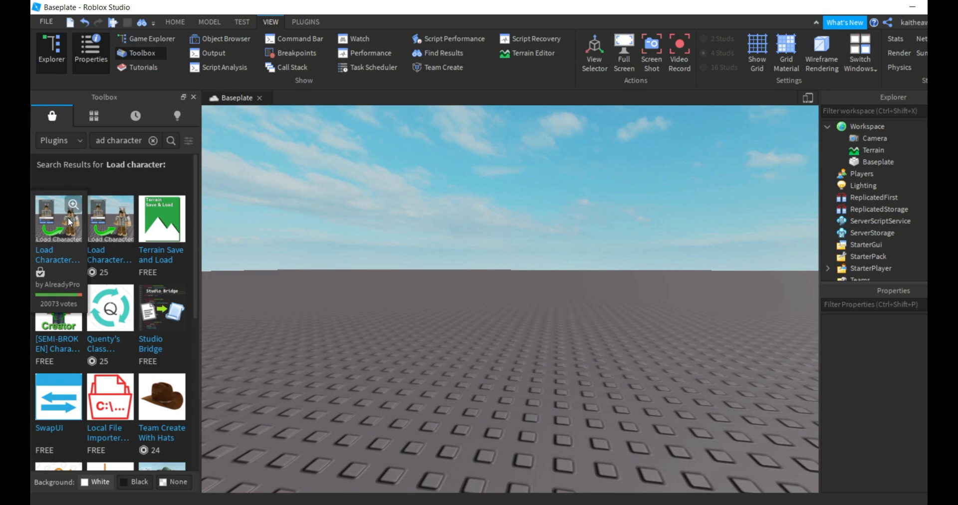
{"action": "left_click", "coordinate": [61, 236]}
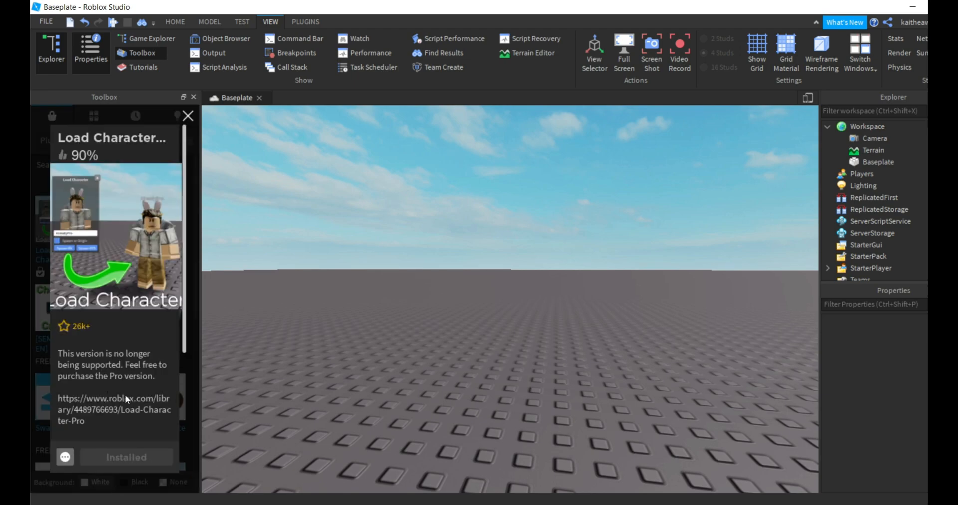
{"action": "left_click", "coordinate": [193, 97]}
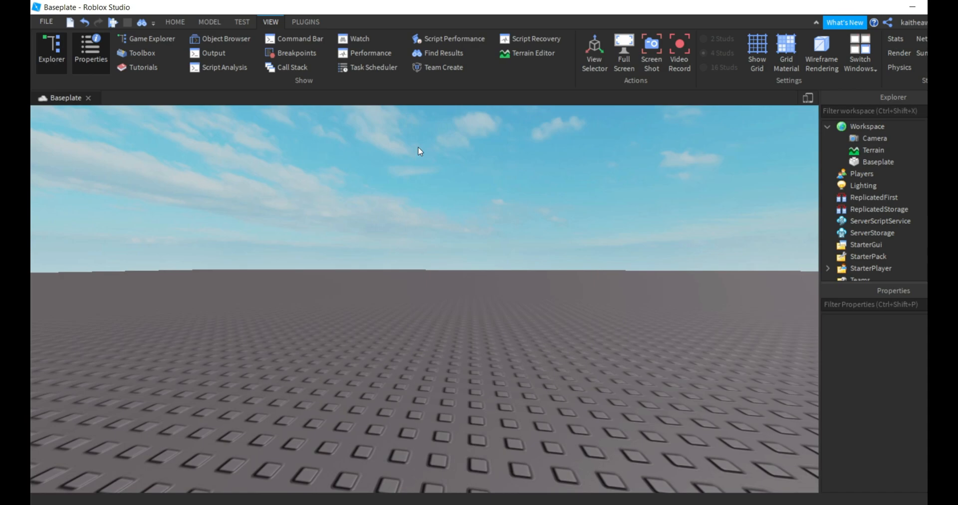
Launch the Load Character plugin from the Plugins ribbon and centre its window.
{"action": "left_click", "coordinate": [309, 22]}
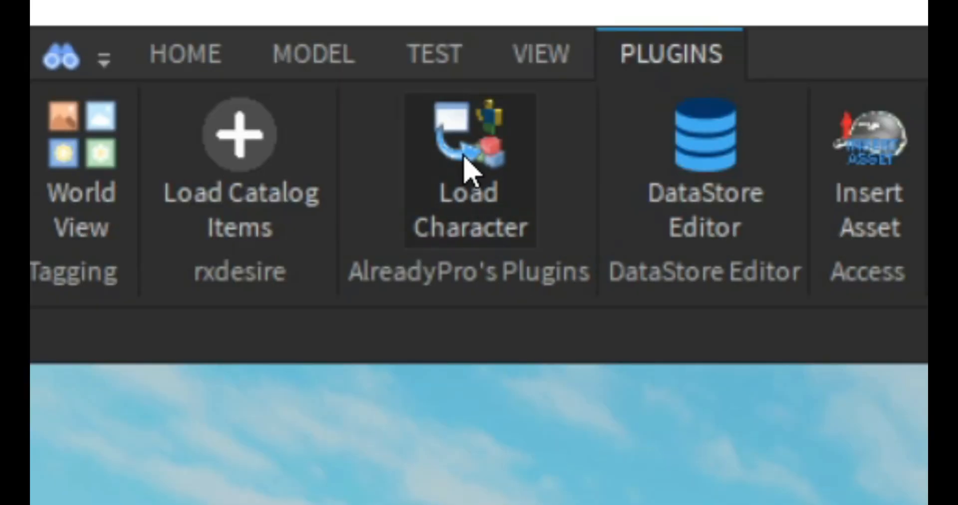
{"action": "left_click", "coordinate": [470, 161]}
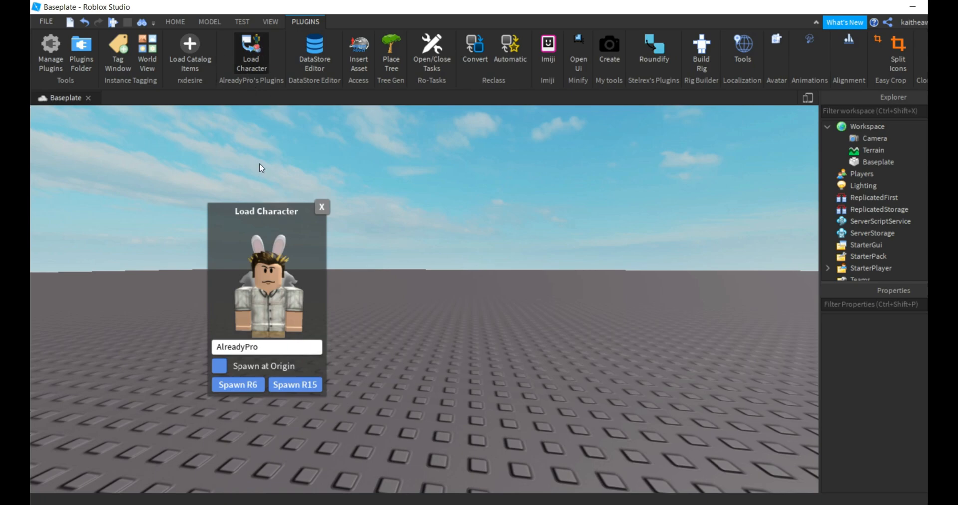
{"action": "left_click_drag", "start_coordinate": [314, 209], "coordinate": [469, 189]}
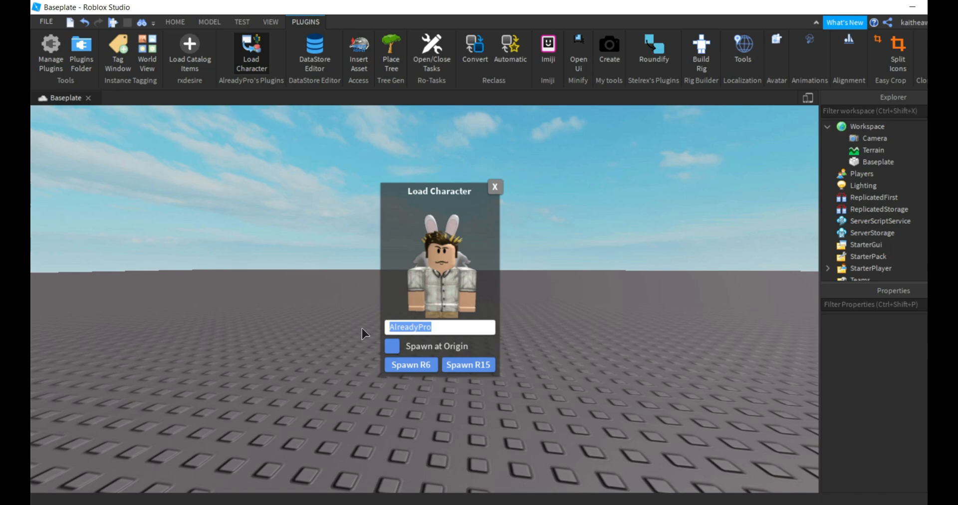
{"action": "type", "text": "kaitheave"}
Correct the mistyped username in the plugin's text field.
{"action": "key", "text": "BackSpace"}
{"action": "key", "text": "BackSpace"}
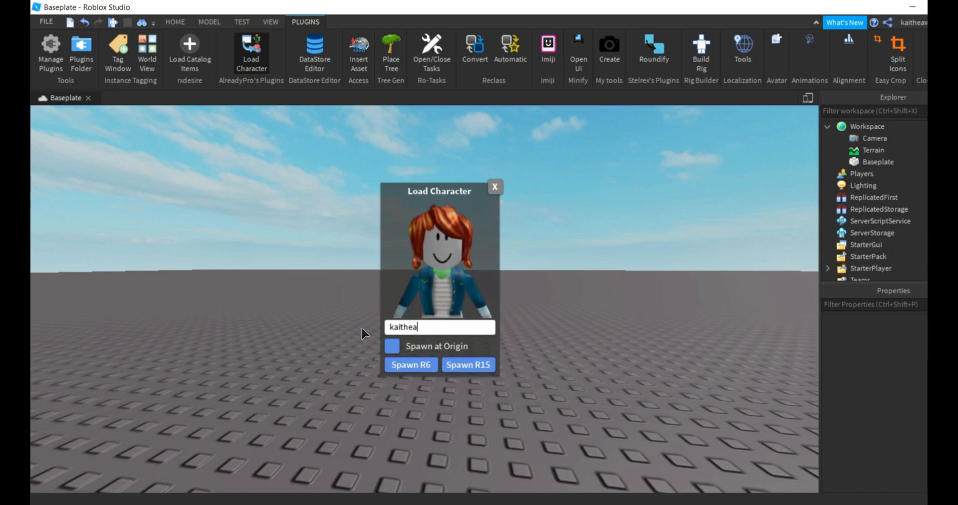
{"action": "key", "text": "BackSpace"}
{"action": "key", "text": "BackSpace"}
{"action": "key", "text": "BackSpace"}
{"action": "key", "text": "BackSpace"}
{"action": "type", "text": "kia"}
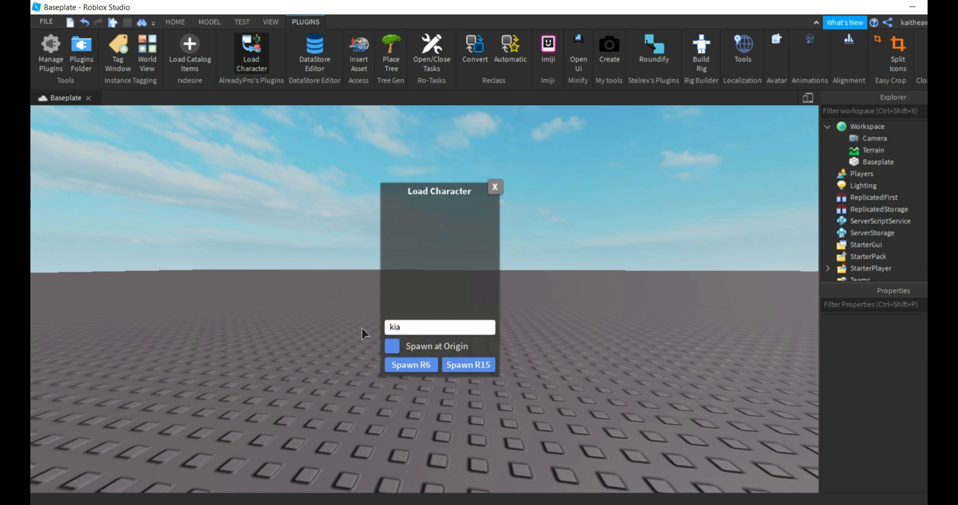
{"action": "key", "text": "BackSpace"}
{"action": "key", "text": "BackSpace"}
{"action": "type", "text": "aitheawsomecathoo"}
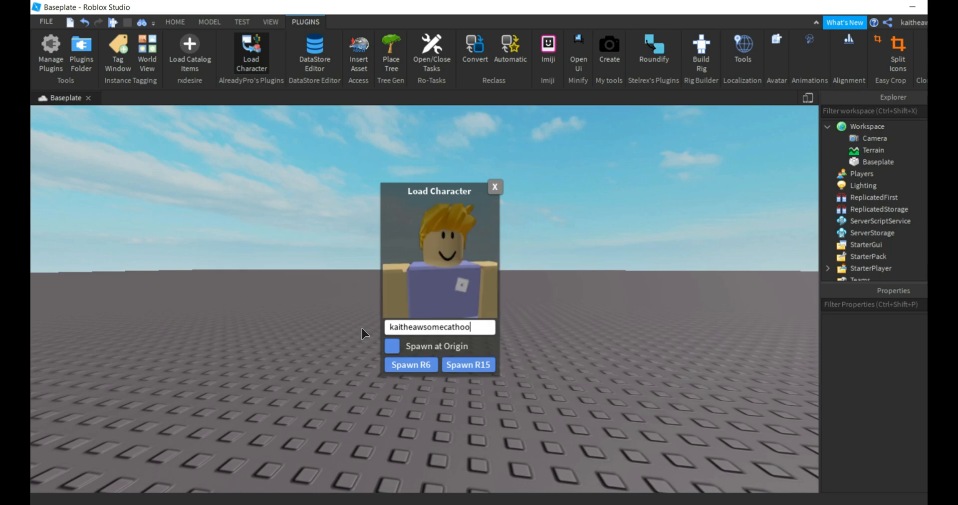
{"action": "type", "text": "1"}
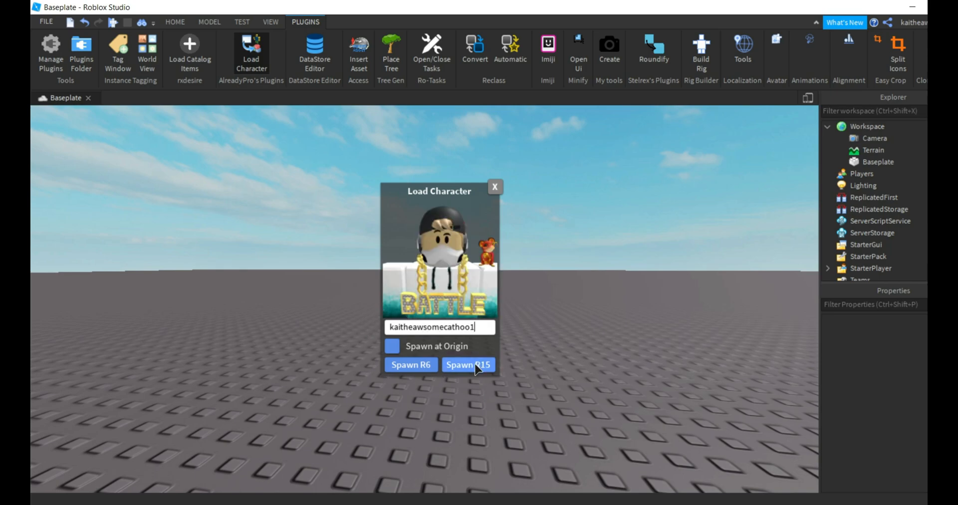
Spawn the avatar as R6 and as R15, then view both and return to the Home tools.
{"action": "left_click", "coordinate": [412, 366]}
{"action": "left_click", "coordinate": [494, 186]}
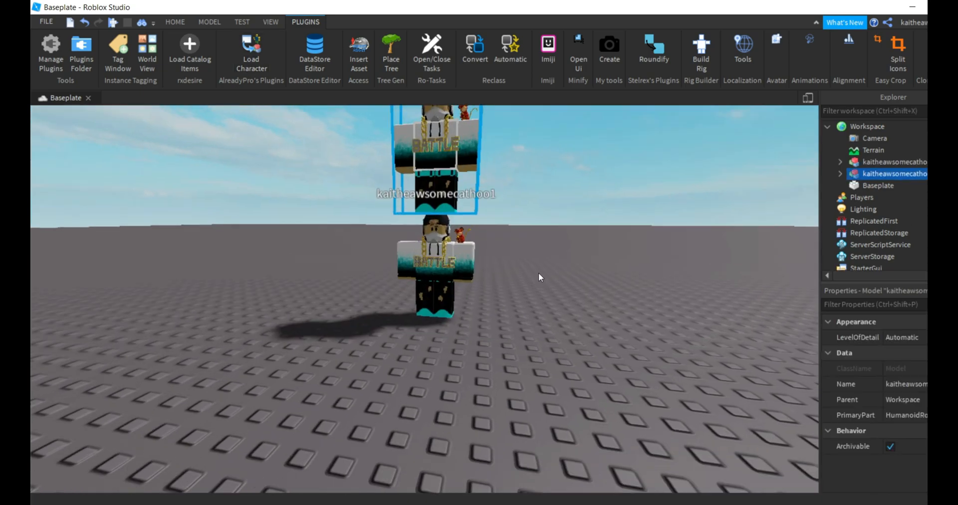
{"action": "right_click_drag", "start_coordinate": [538, 277], "coordinate": [538, 247]}
{"action": "left_click", "coordinate": [174, 22]}
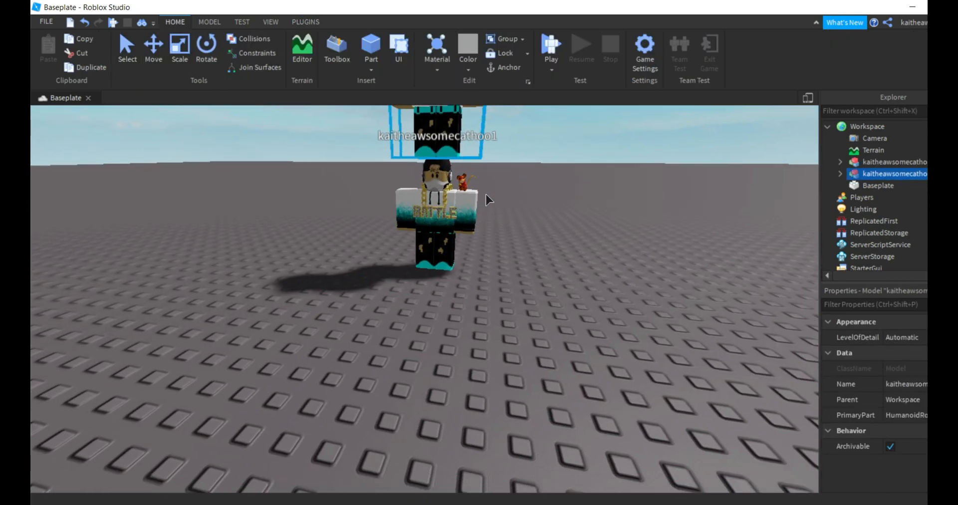
{"action": "scroll", "coordinate": [477, 246], "scroll_direction": "down", "scroll_amount": 5}
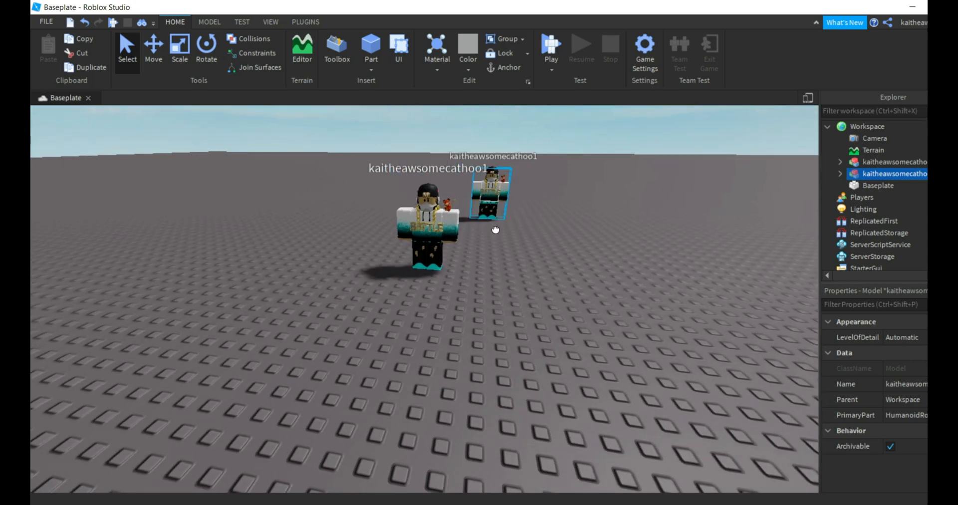
{"action": "scroll", "coordinate": [527, 275], "scroll_direction": "up", "scroll_amount": 2}
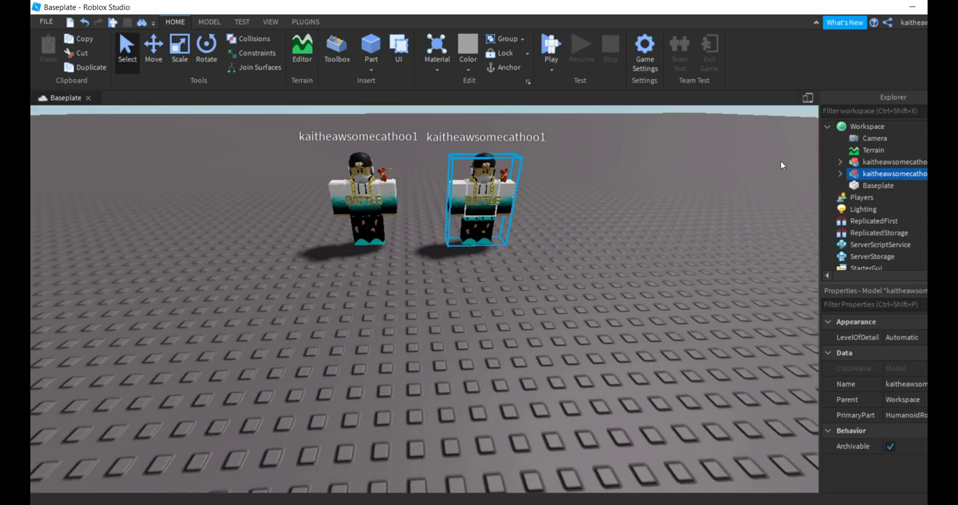
Expand the avatar in Explorer and inspect the R6 limbs, body parts and Torso.
{"action": "left_click", "coordinate": [840, 173]}
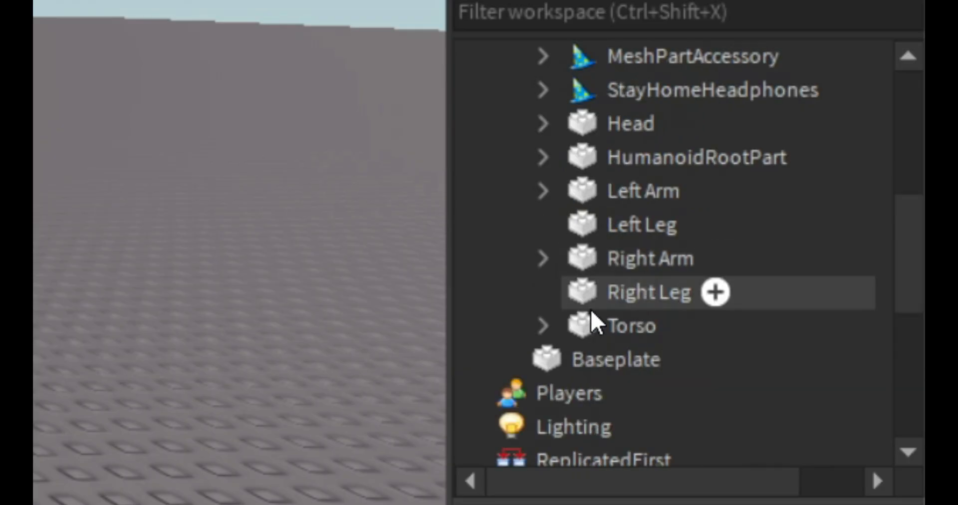
{"action": "left_click", "coordinate": [617, 300]}
{"action": "left_click", "coordinate": [611, 226]}
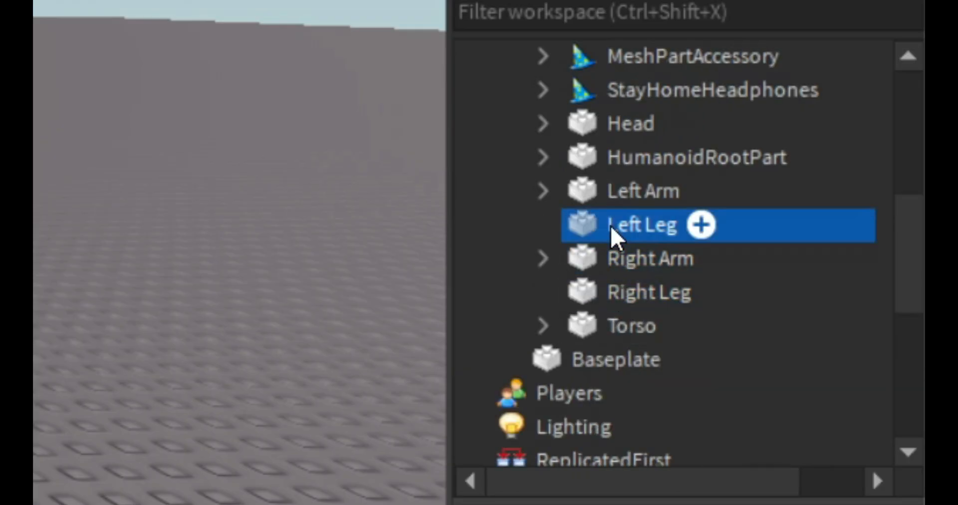
{"action": "left_click", "coordinate": [610, 191]}
{"action": "left_click", "coordinate": [614, 123]}
{"action": "left_click", "coordinate": [640, 293]}
{"action": "left_click", "coordinate": [628, 326]}
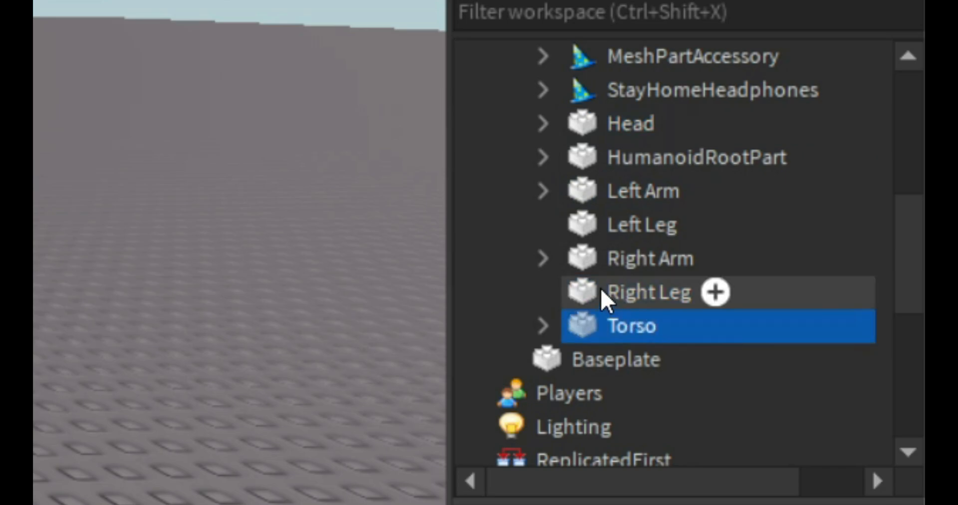
Select the left avatar model in the viewport and orbit around the two avatars.
{"action": "right_click_drag", "start_coordinate": [573, 223], "coordinate": [573, 223]}
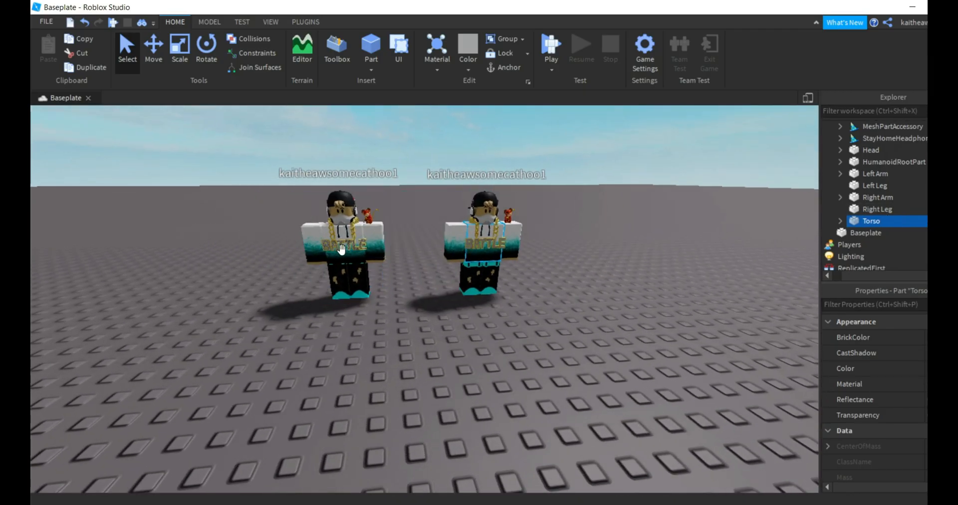
{"action": "left_click", "coordinate": [341, 250]}
{"action": "scroll", "coordinate": [854, 138], "scroll_direction": "down", "scroll_amount": 2}
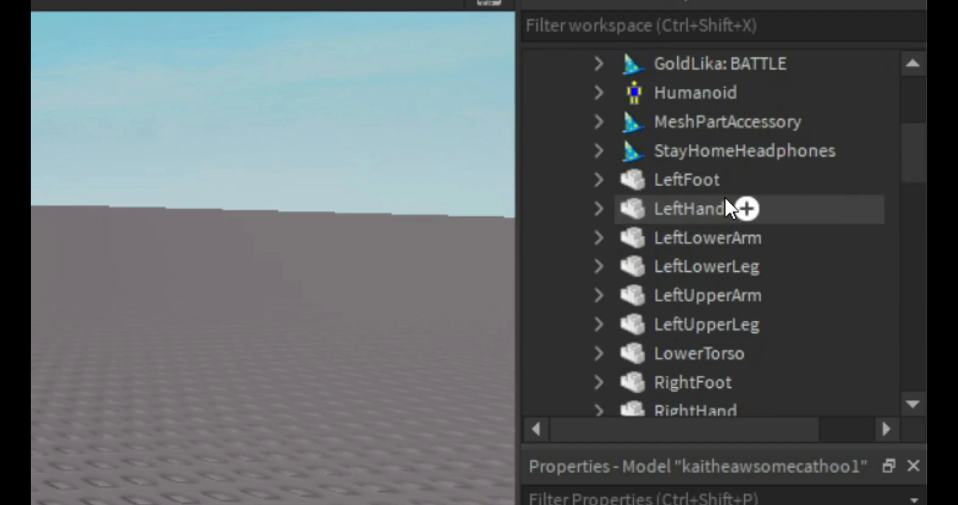
{"action": "scroll", "coordinate": [910, 183], "scroll_direction": "down", "scroll_amount": 2}
{"action": "scroll", "coordinate": [909, 184], "scroll_direction": "down", "scroll_amount": 2}
{"action": "scroll", "coordinate": [909, 183], "scroll_direction": "down", "scroll_amount": 2}
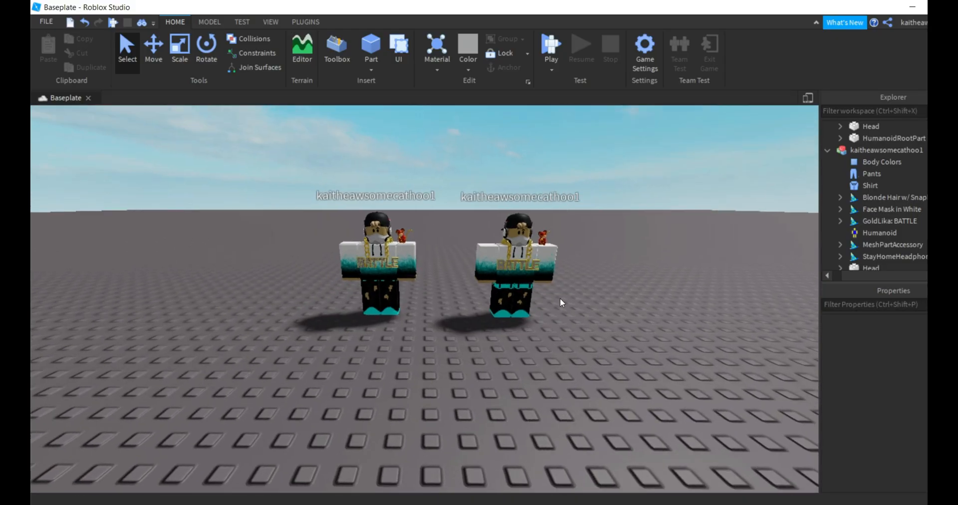
{"action": "right_click_drag", "start_coordinate": [560, 298], "coordinate": [562, 299]}
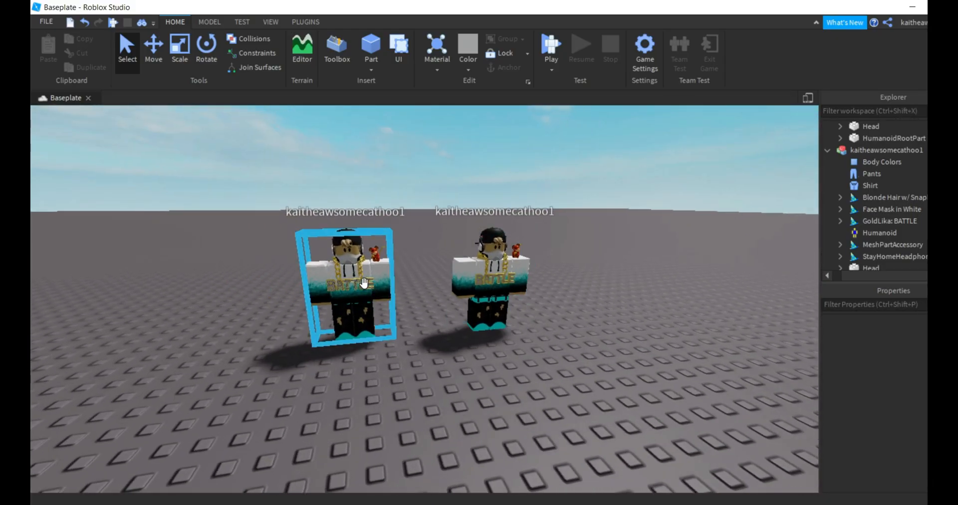
{"action": "left_click", "coordinate": [366, 283]}
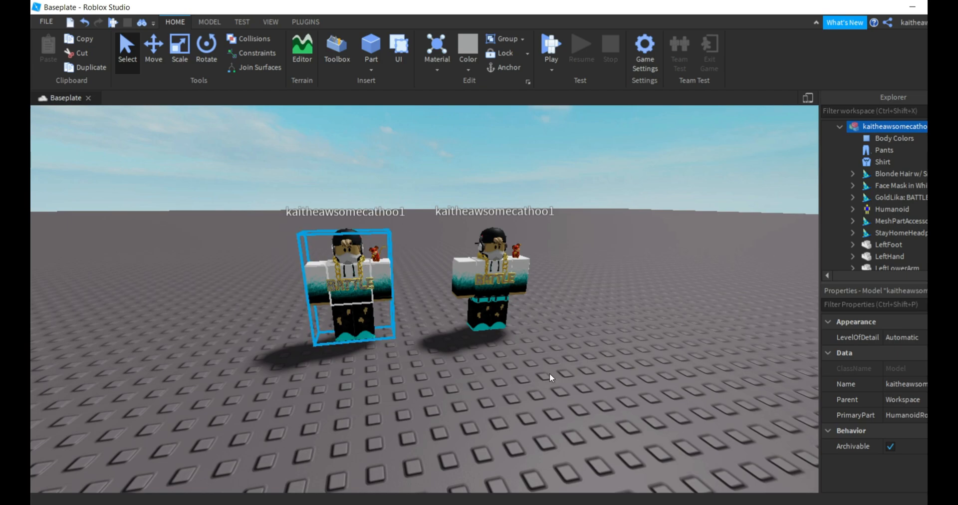
{"action": "scroll", "coordinate": [581, 281], "scroll_direction": "down", "scroll_amount": 3}
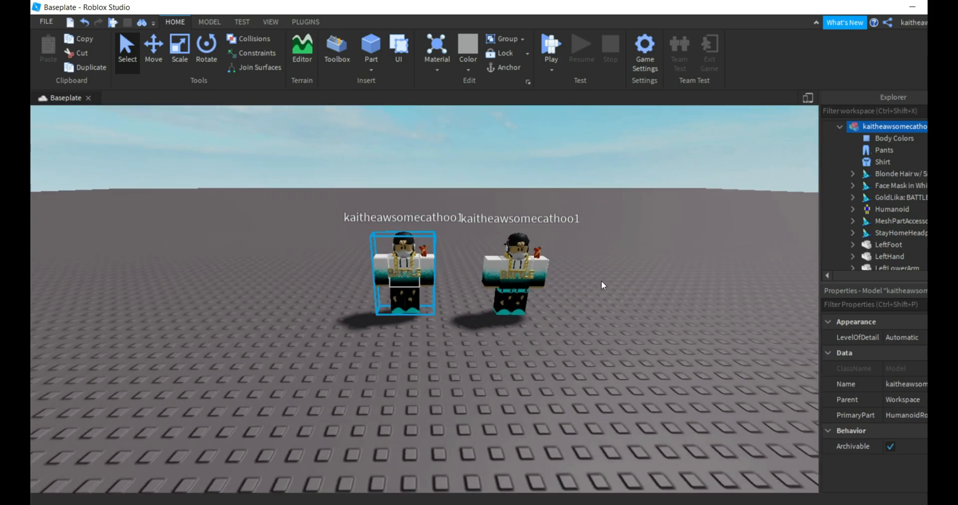
{"action": "right_click_drag", "start_coordinate": [610, 279], "coordinate": [597, 280]}
{"action": "left_click", "coordinate": [611, 282]}
{"action": "scroll", "coordinate": [603, 280], "scroll_direction": "down", "scroll_amount": 3}
{"action": "scroll", "coordinate": [603, 281], "scroll_direction": "up", "scroll_amount": 3}
{"action": "scroll", "coordinate": [599, 281], "scroll_direction": "down", "scroll_amount": 3}
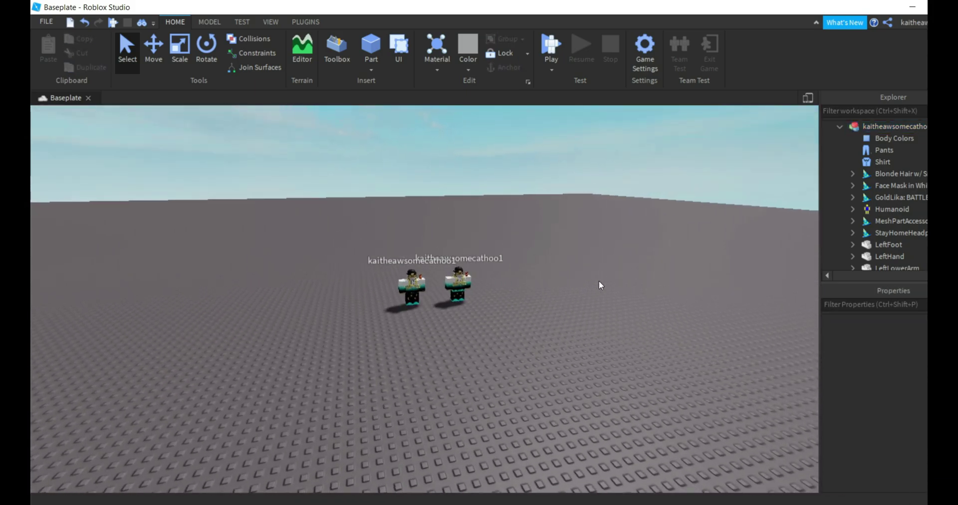
{"action": "scroll", "coordinate": [599, 281], "scroll_direction": "up", "scroll_amount": 2}
{"action": "scroll", "coordinate": [595, 281], "scroll_direction": "down", "scroll_amount": 2}
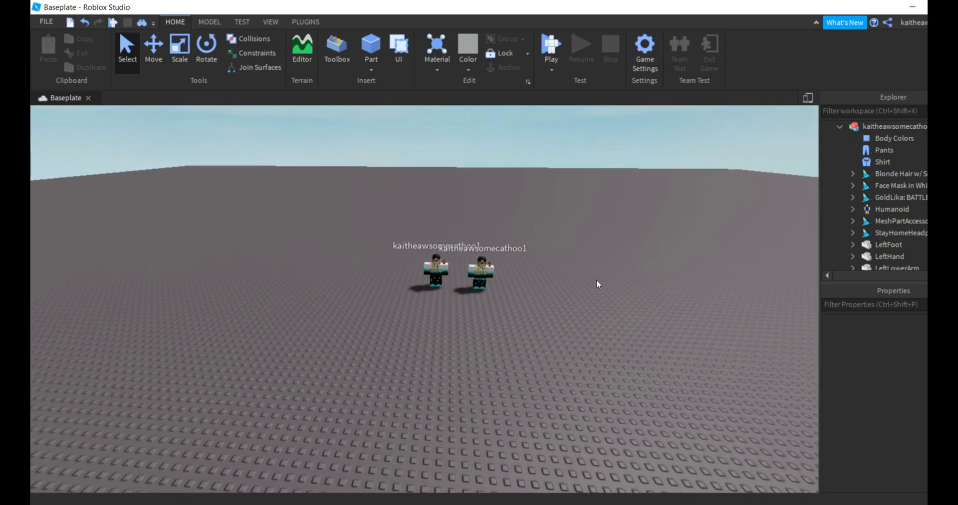